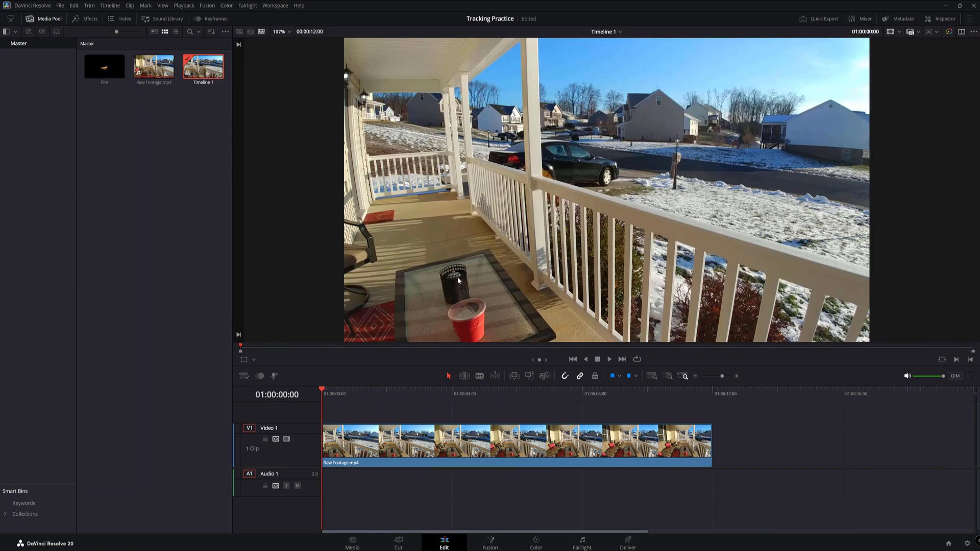
Convert the Raw Footage.mp4 clip on the timeline into a Fusion clip and open it for node compositing.
{"action": "right_click", "coordinate": [372, 440]}
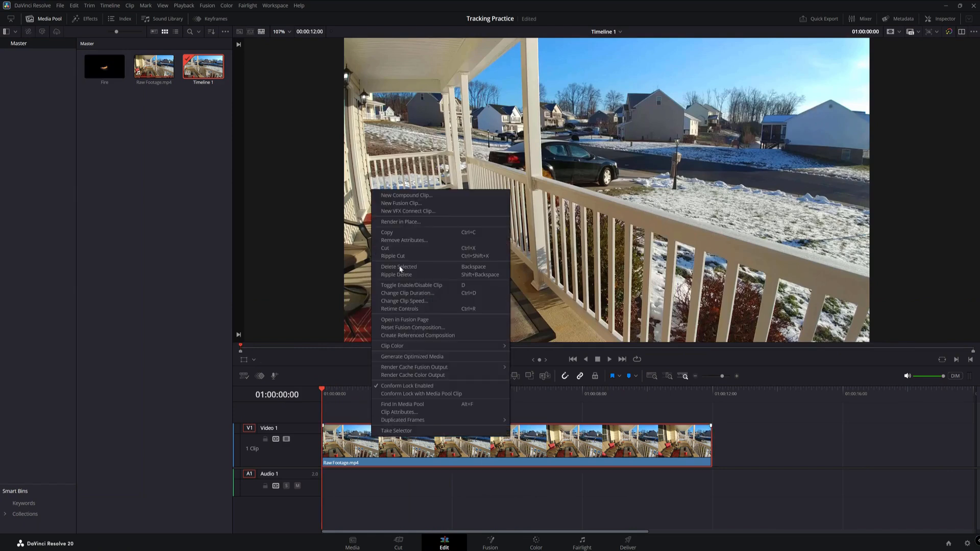
{"action": "left_click", "coordinate": [402, 204]}
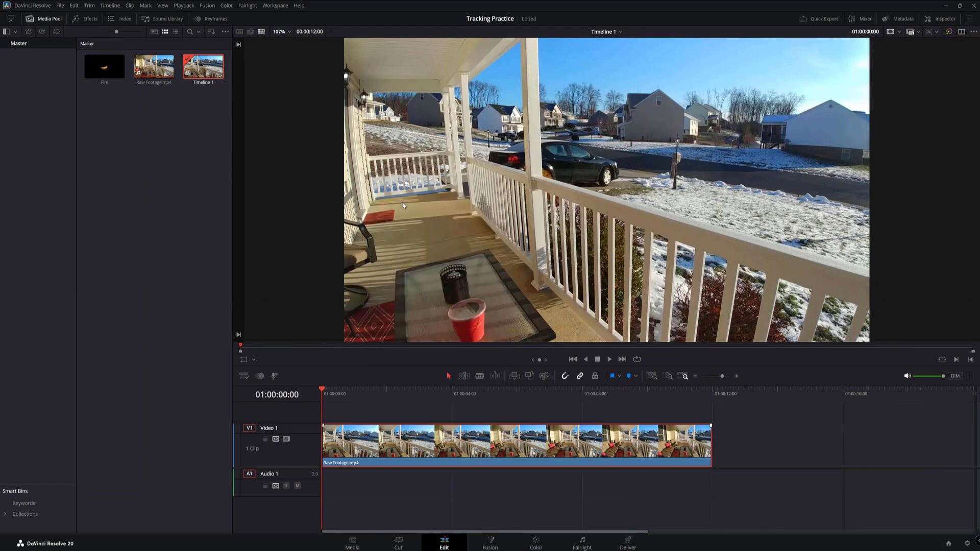
{"action": "left_click", "coordinate": [496, 545]}
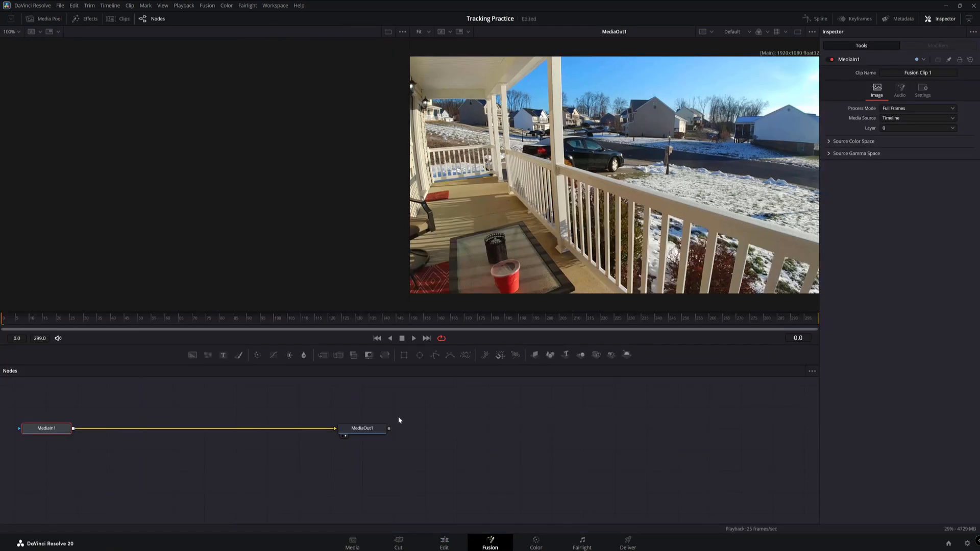
{"action": "left_click_drag", "start_coordinate": [234, 413], "coordinate": [404, 436]}
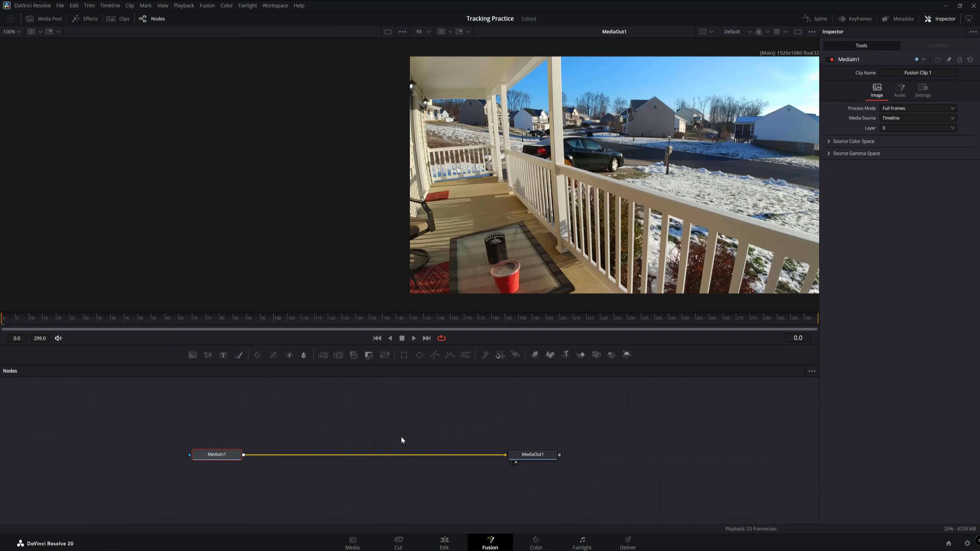
Add the Fire clip from the project media to the node graph as a separate node above MediaIn1.
{"action": "left_click", "coordinate": [49, 21]}
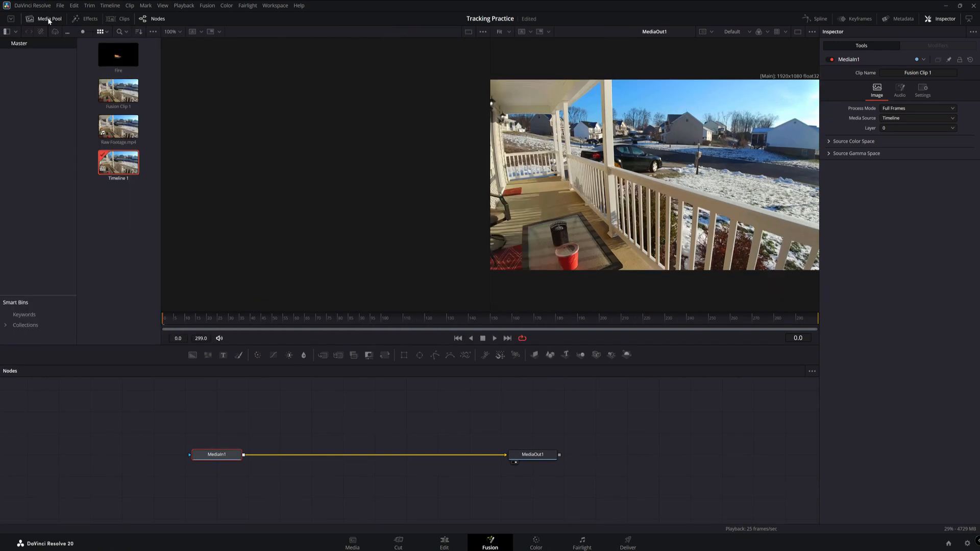
{"action": "left_click_drag", "start_coordinate": [117, 54], "coordinate": [172, 403]}
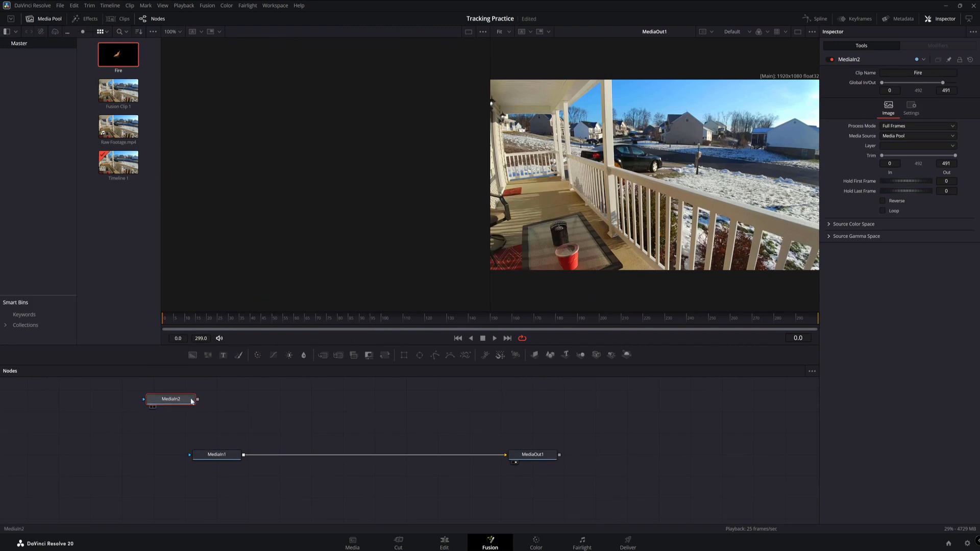
{"action": "left_click", "coordinate": [45, 21]}
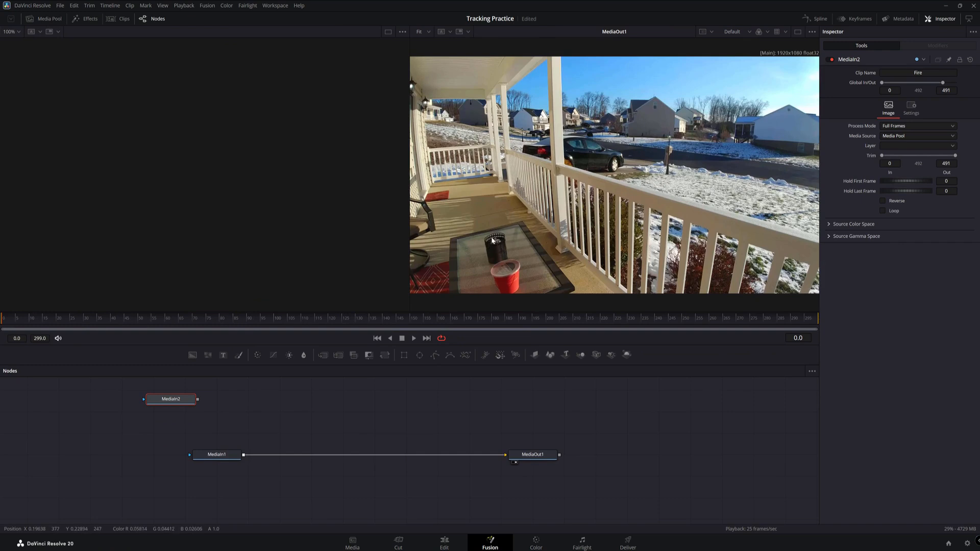
Insert a Tracker node between MediaIn1 and MediaOut1.
{"action": "left_click", "coordinate": [216, 457]}
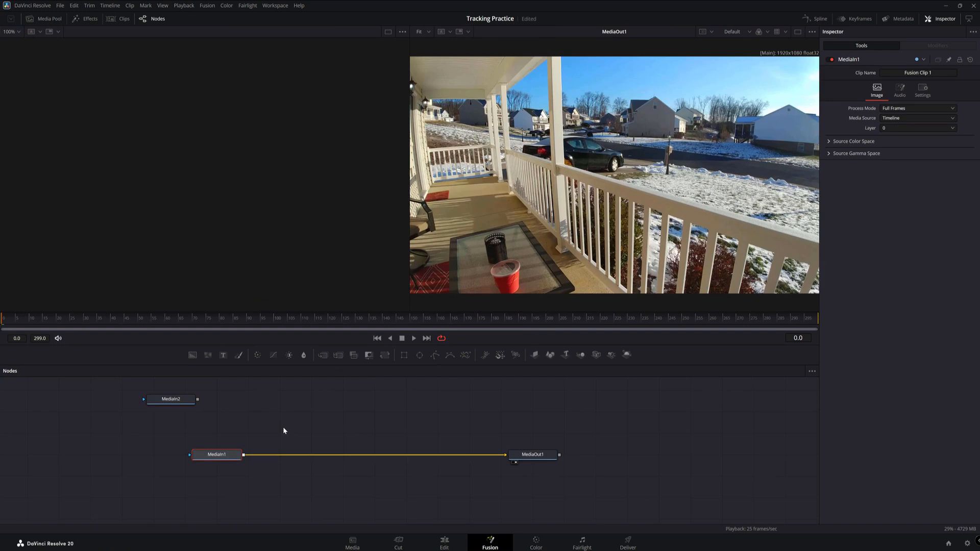
{"action": "key", "text": "shift+space"}
{"action": "type", "text": "Tracker"}
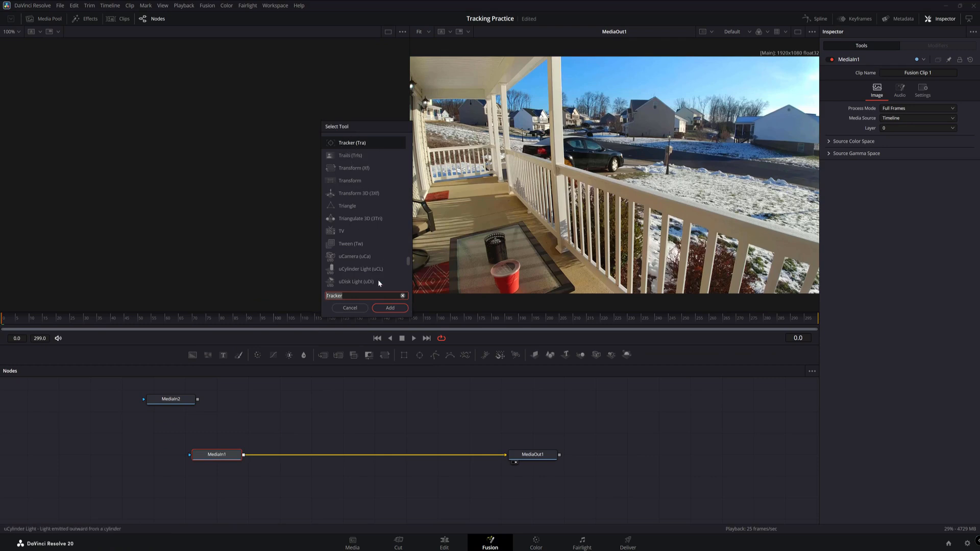
{"action": "left_click", "coordinate": [389, 307]}
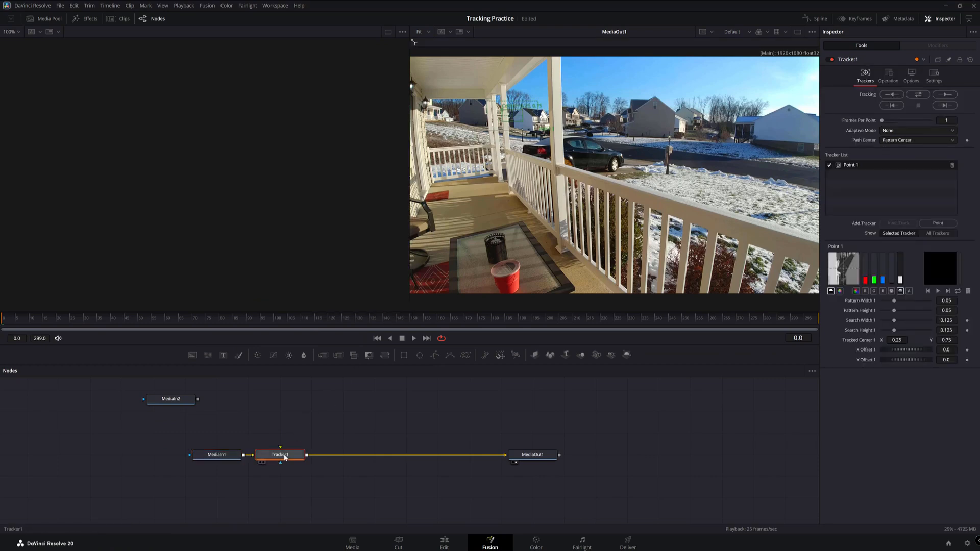
{"action": "left_click_drag", "start_coordinate": [283, 455], "coordinate": [316, 459]}
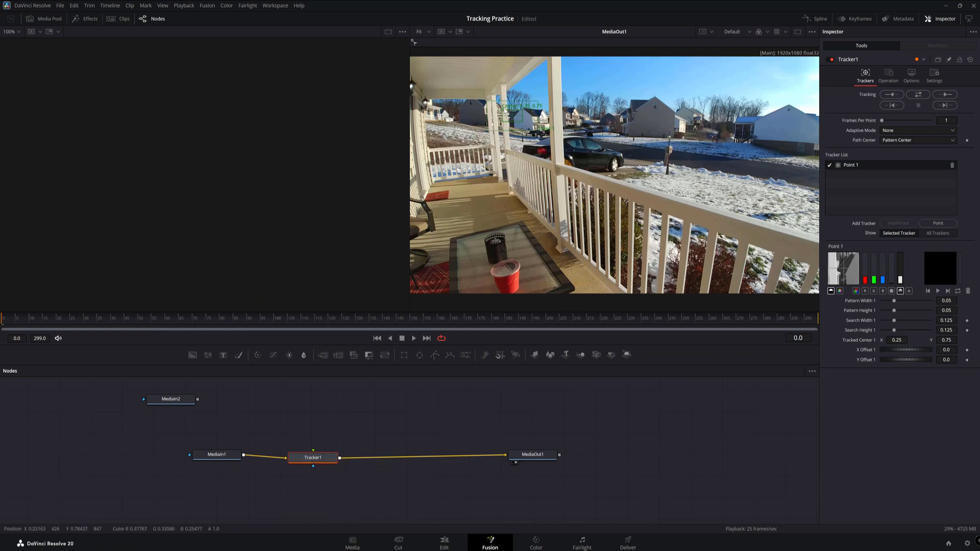
Place the tracker point on the rim of the black candle holder and track it through the whole clip.
{"action": "left_click_drag", "start_coordinate": [504, 112], "coordinate": [486, 236]}
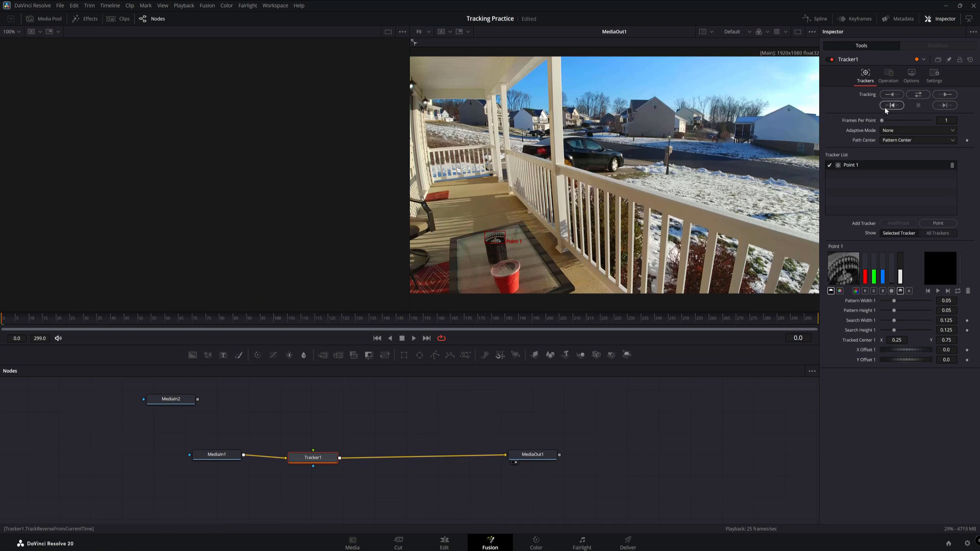
{"action": "left_click", "coordinate": [917, 95]}
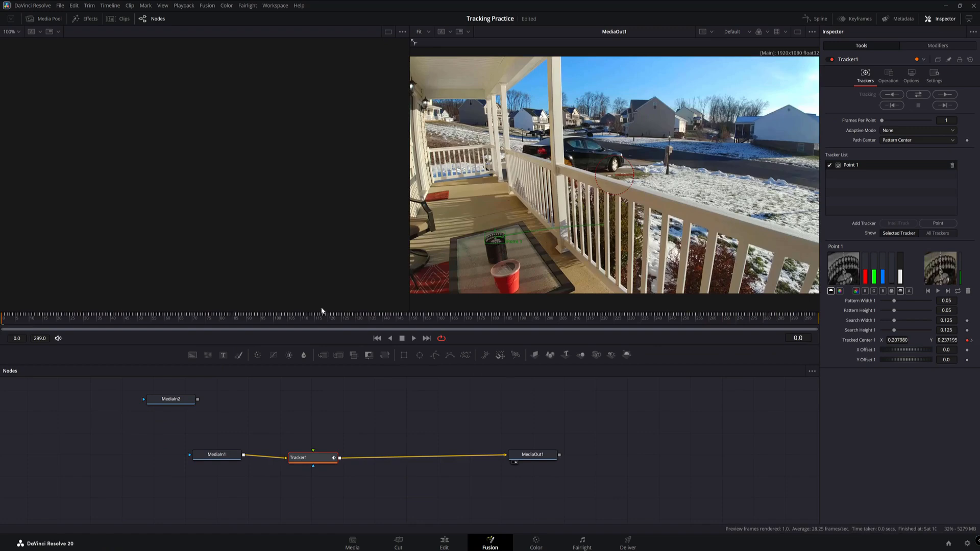
{"action": "left_click_drag", "start_coordinate": [84, 320], "coordinate": [10, 323]}
Connect the fire clip to the Tracker1 foreground input, set the tracker's operation to Match Move, and go to frame 124.
{"action": "left_click_drag", "start_coordinate": [180, 399], "coordinate": [321, 457]}
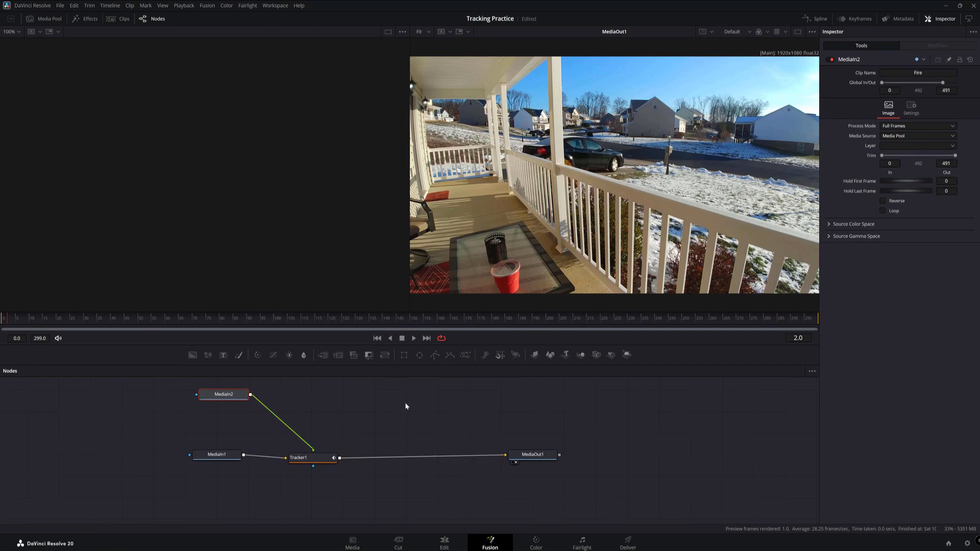
{"action": "left_click_drag", "start_coordinate": [103, 317], "coordinate": [21, 322]}
{"action": "left_click", "coordinate": [319, 461]}
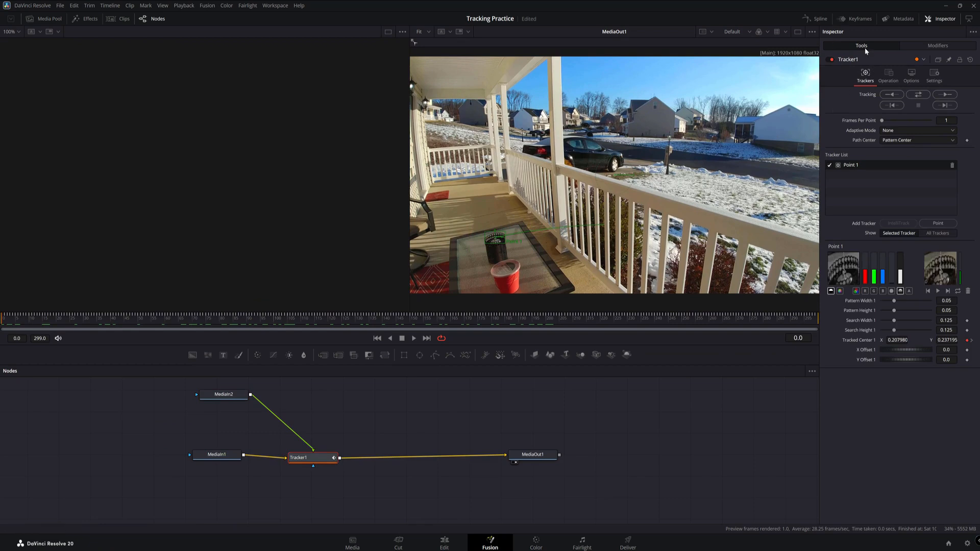
{"action": "left_click", "coordinate": [891, 82]}
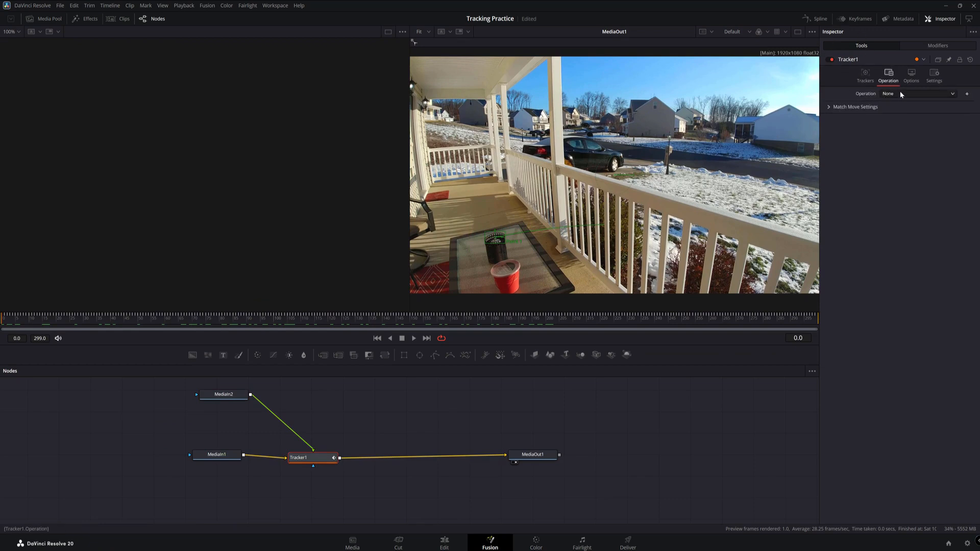
{"action": "left_click", "coordinate": [896, 93]}
{"action": "left_click", "coordinate": [900, 113]}
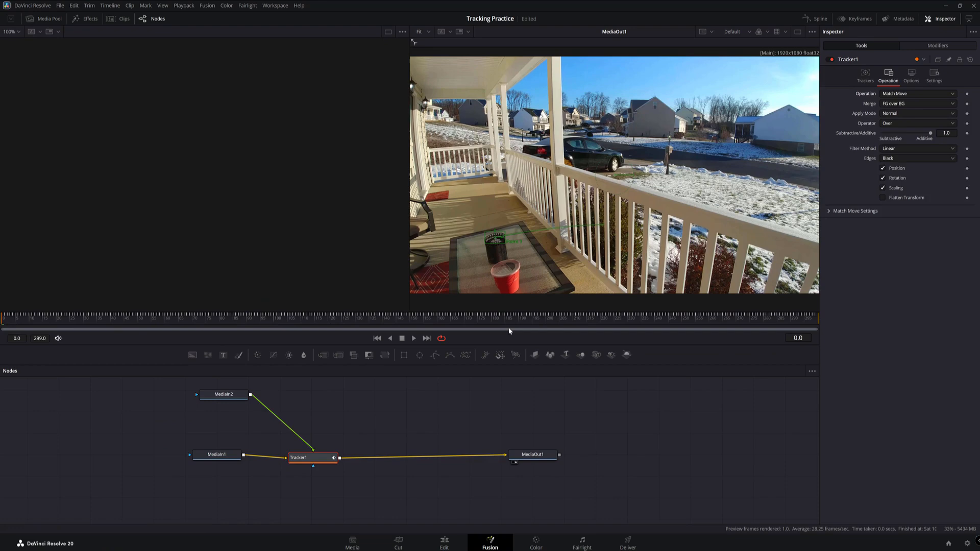
{"action": "left_click_drag", "start_coordinate": [108, 313], "coordinate": [340, 325]}
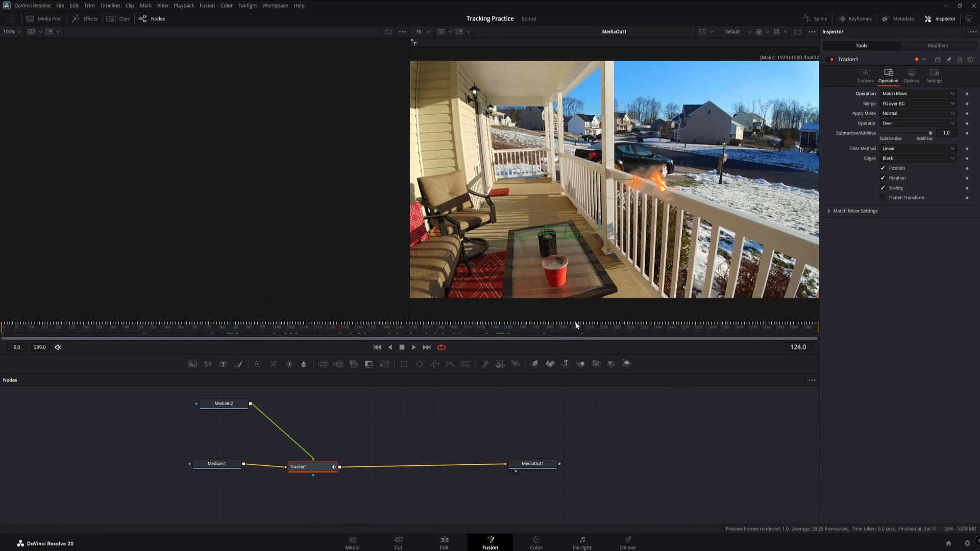
Insert a Transform node between the fire clip and Tracker1.
{"action": "left_click", "coordinate": [225, 404]}
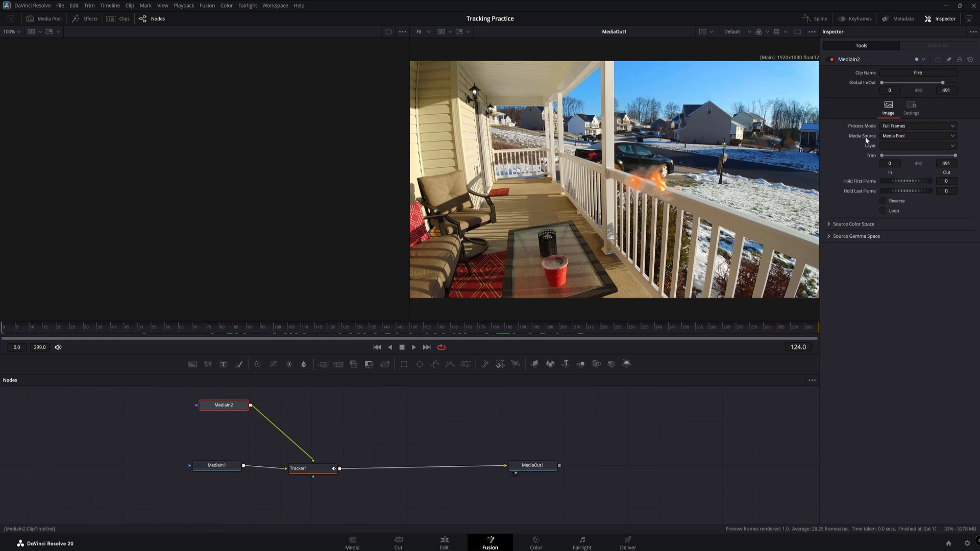
{"action": "left_click", "coordinate": [910, 109]}
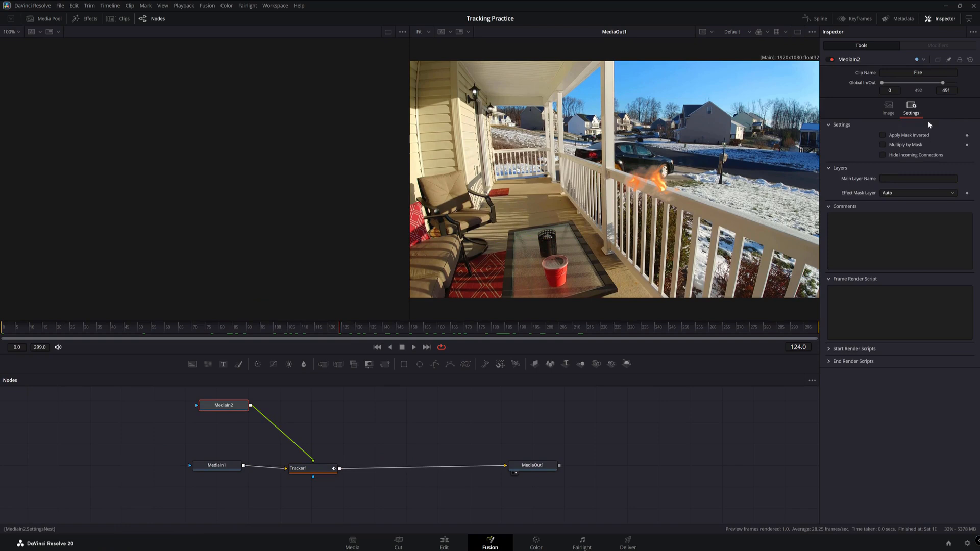
{"action": "left_click", "coordinate": [888, 107]}
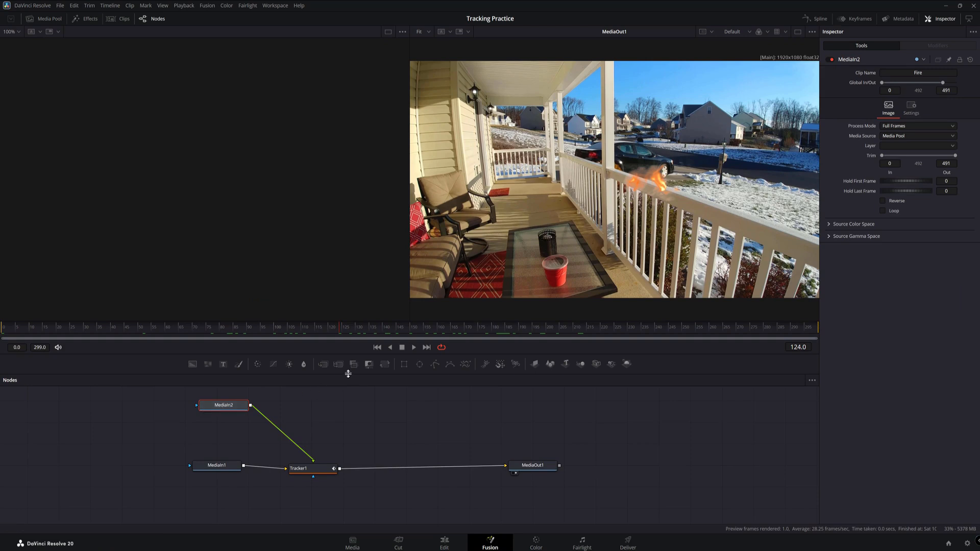
{"action": "left_click", "coordinate": [385, 365]}
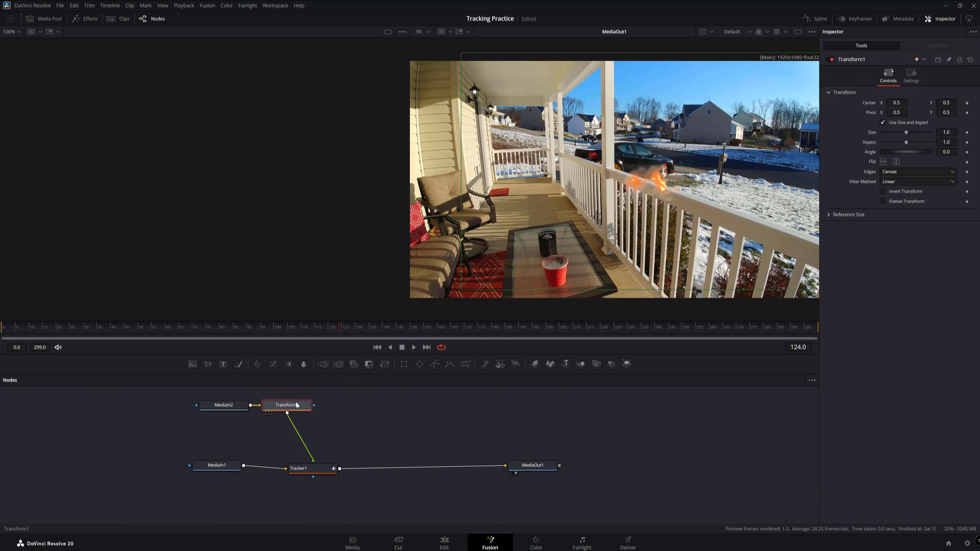
{"action": "left_click_drag", "start_coordinate": [298, 409], "coordinate": [320, 426]}
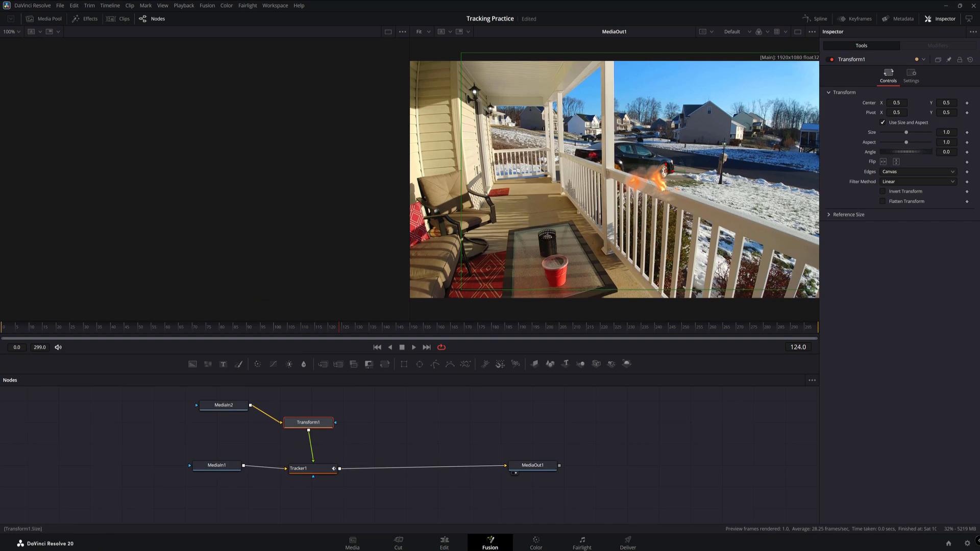
Set the fire's transform size to 0.185 and move it into the candle holder, centred at about X 0.224, Y 0.254.
{"action": "left_click_drag", "start_coordinate": [906, 132], "coordinate": [886, 132]}
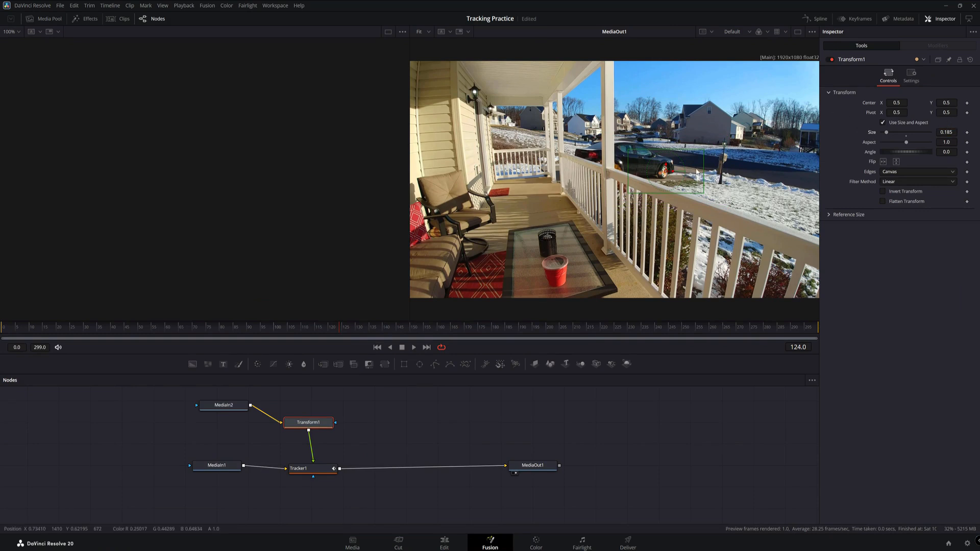
{"action": "left_click_drag", "start_coordinate": [666, 176], "coordinate": [552, 234]}
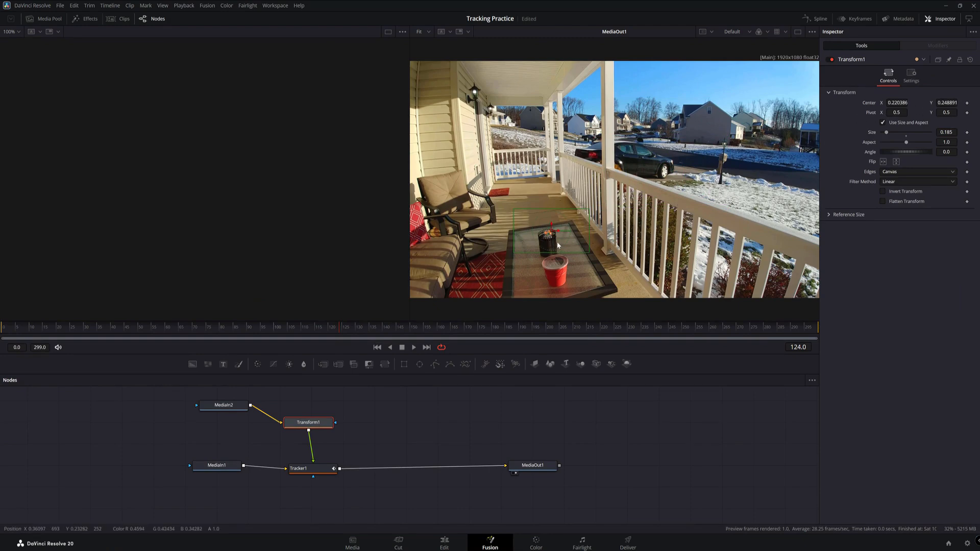
{"action": "scroll", "coordinate": [547, 239], "scroll_direction": "up", "scroll_amount": 10}
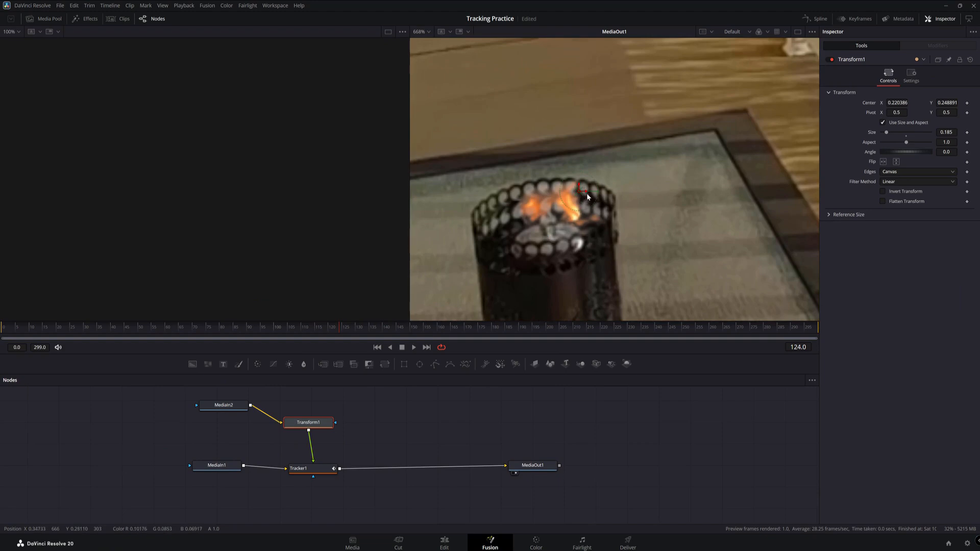
{"action": "left_click_drag", "start_coordinate": [579, 194], "coordinate": [592, 186]}
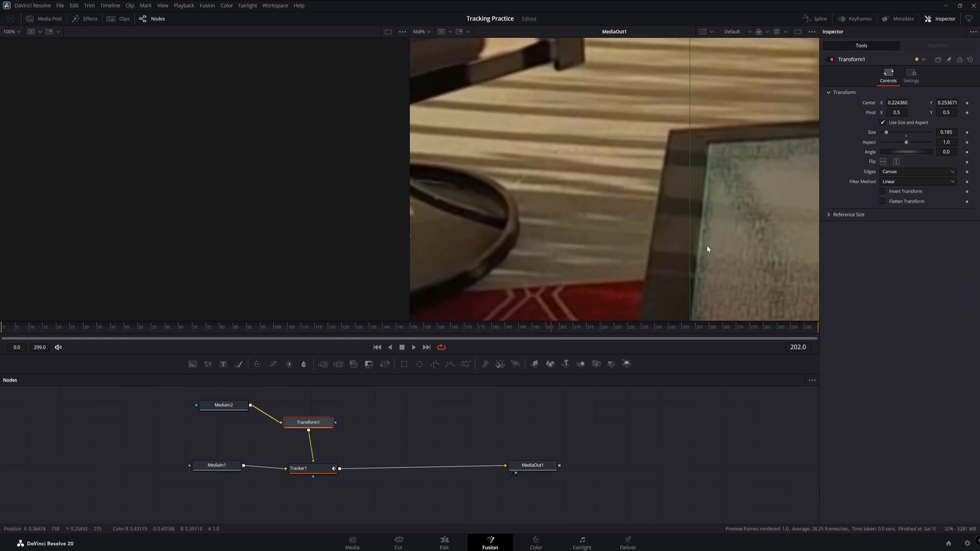
At frame 202, nudge the fire's centre to about X 0.2255, Y 0.2539, then return to the first frame with the whole image fitted.
{"action": "left_click_drag", "start_coordinate": [706, 246], "coordinate": [379, 248]}
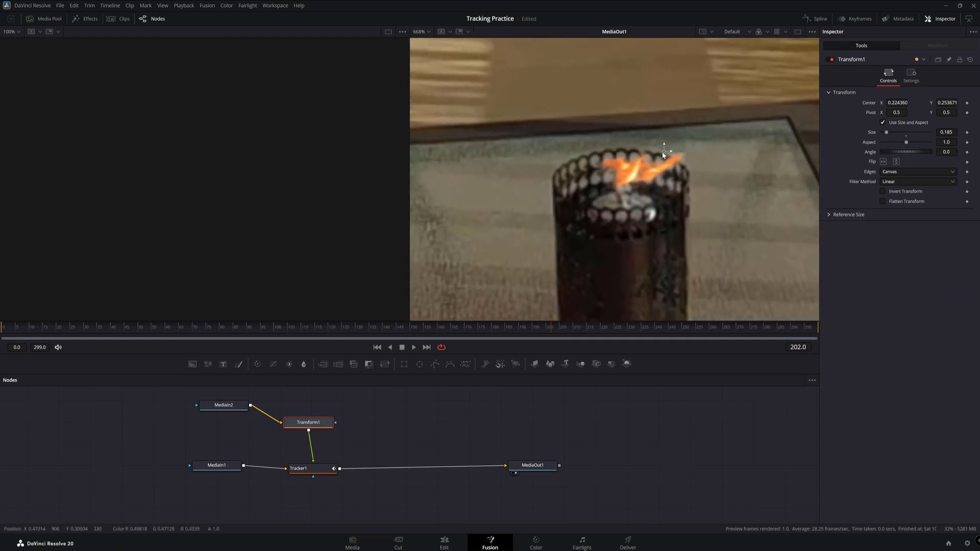
{"action": "left_click_drag", "start_coordinate": [664, 152], "coordinate": [667, 151]}
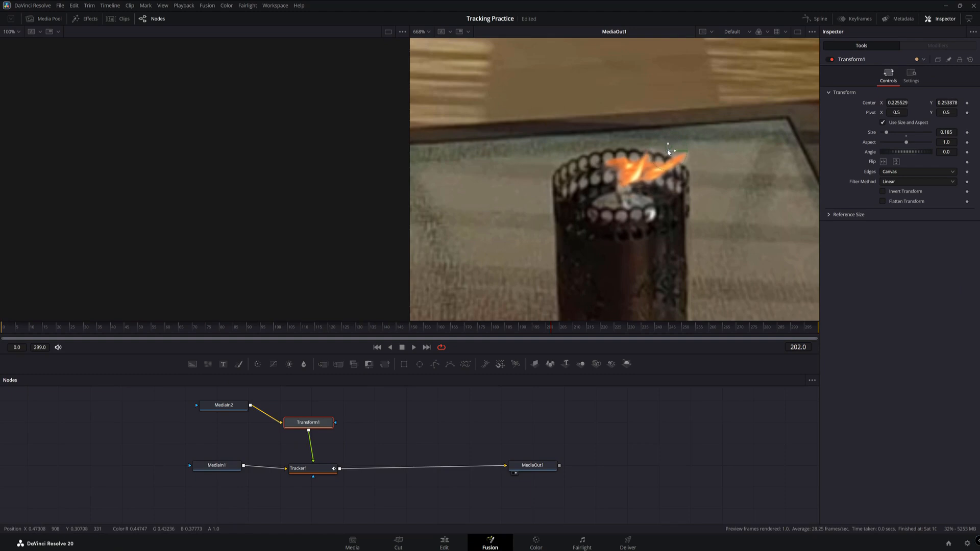
{"action": "left_click", "coordinate": [421, 32]}
{"action": "left_click", "coordinate": [421, 45]}
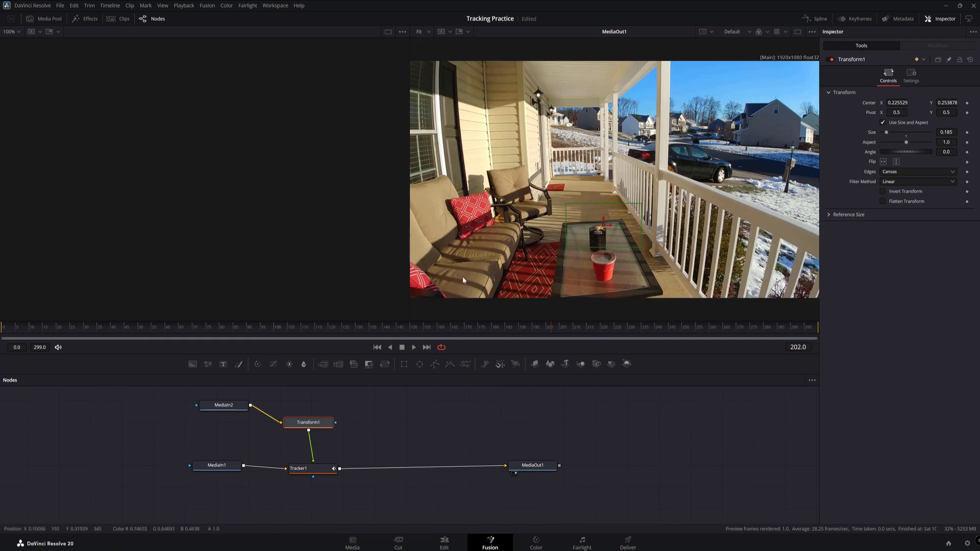
{"action": "left_click", "coordinate": [377, 347]}
{"action": "left_click", "coordinate": [403, 429]}
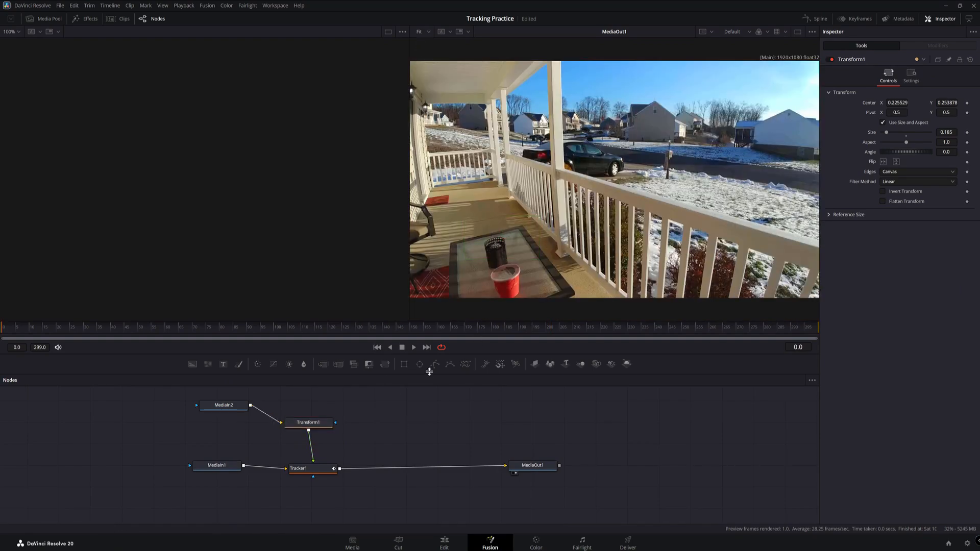